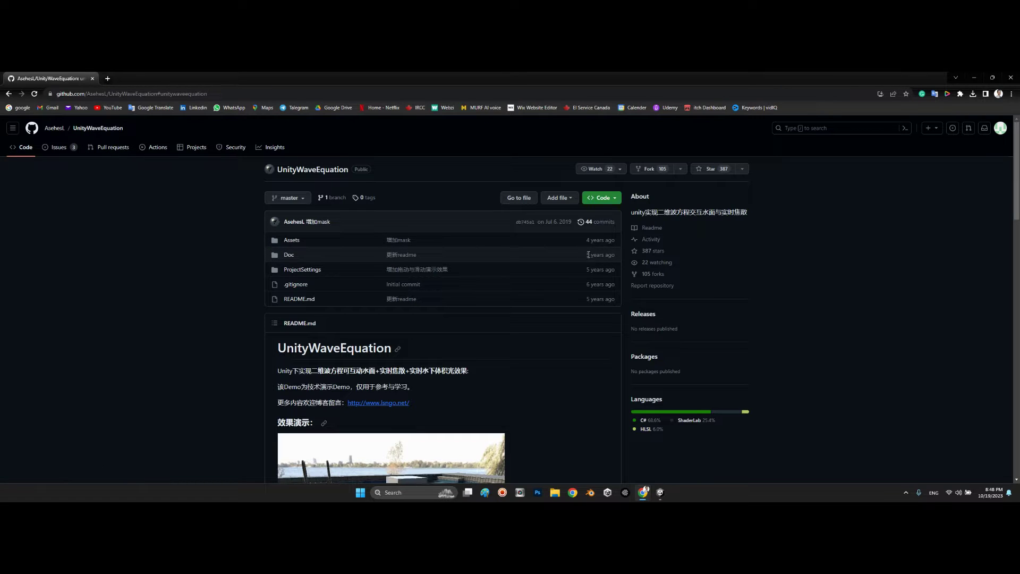
Bring up the green Code button's clone and Download ZIP options on the UnityWaveEquation repository
mouse_move(46, 133)
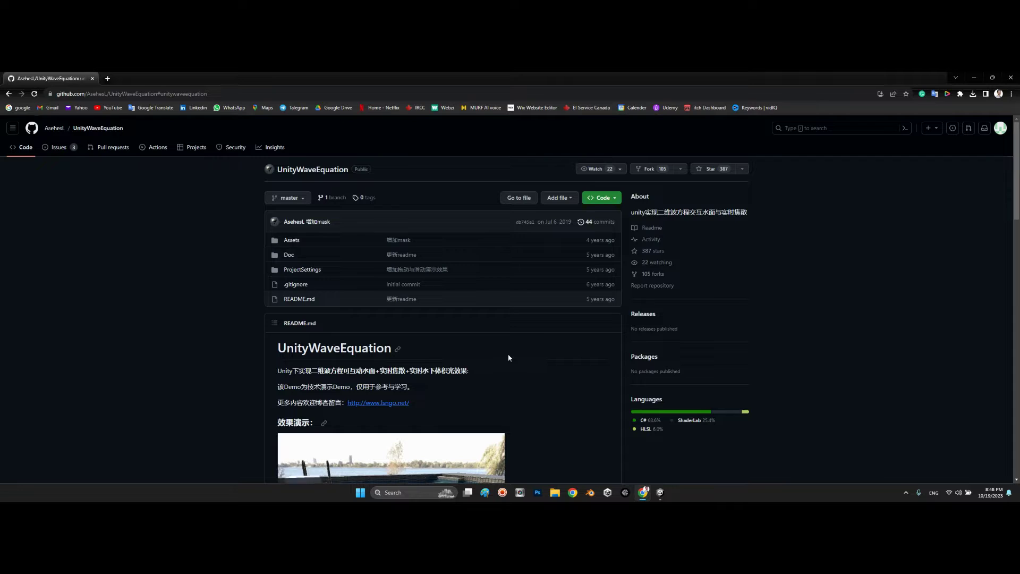
Check the clone options, browse the Assets folder, then return to the repository root and select its address
click(605, 200)
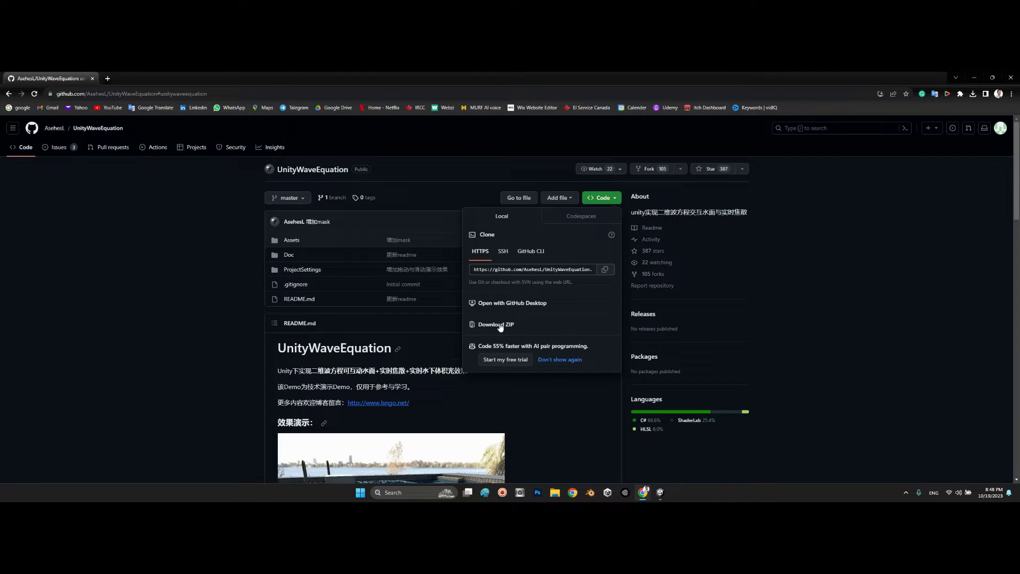
click(225, 250)
click(290, 240)
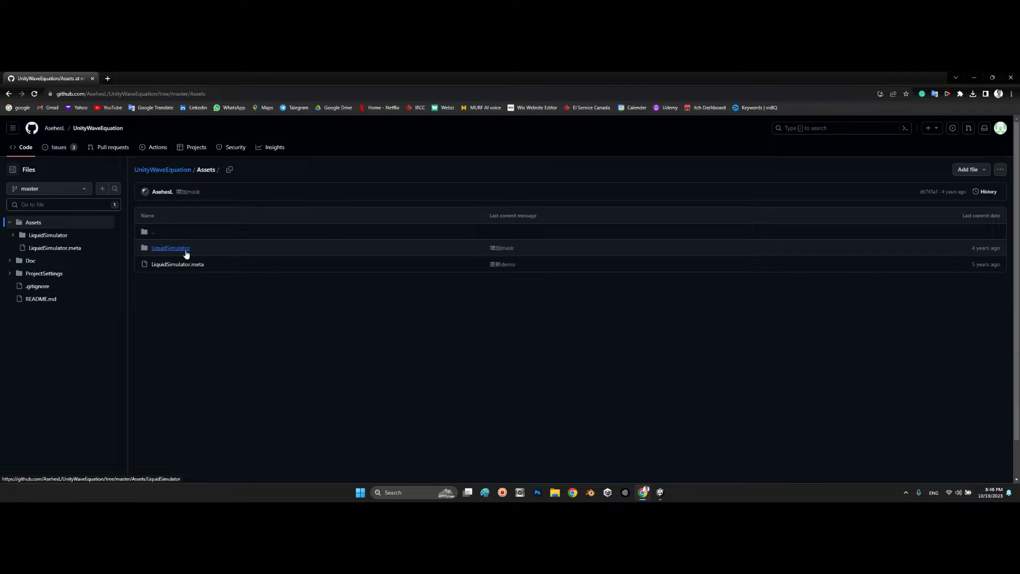
click(256, 228)
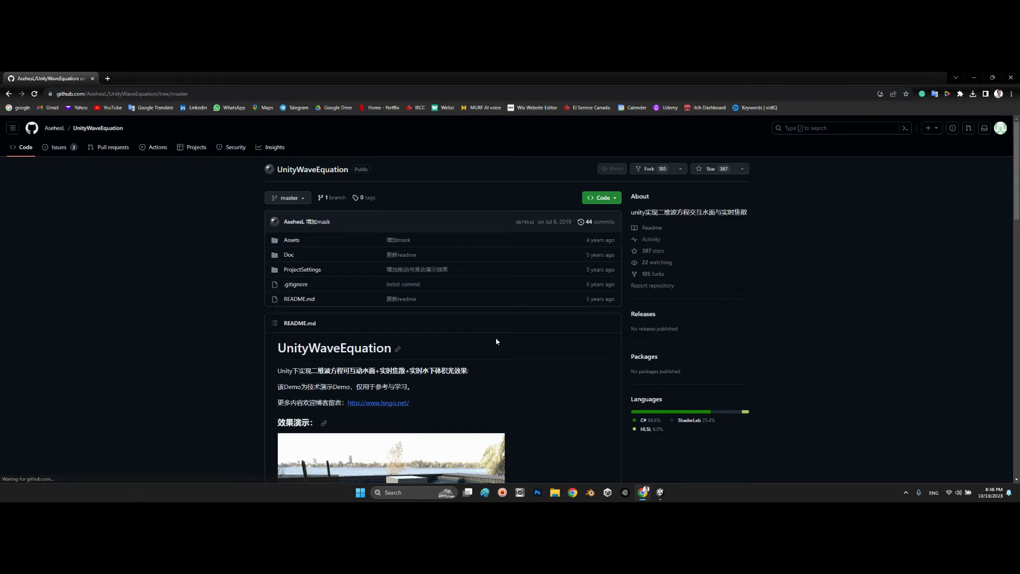
click(120, 96)
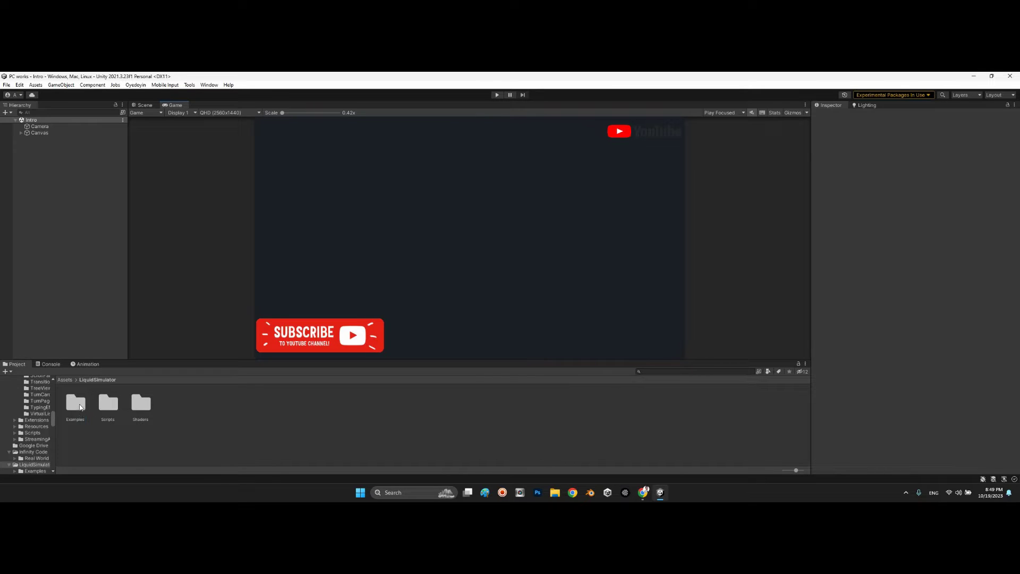
Open the Demo scene from LiquidSimulator's Examples folder and view the tiled pool in the Scene view
click(76, 405)
double_click(75, 405)
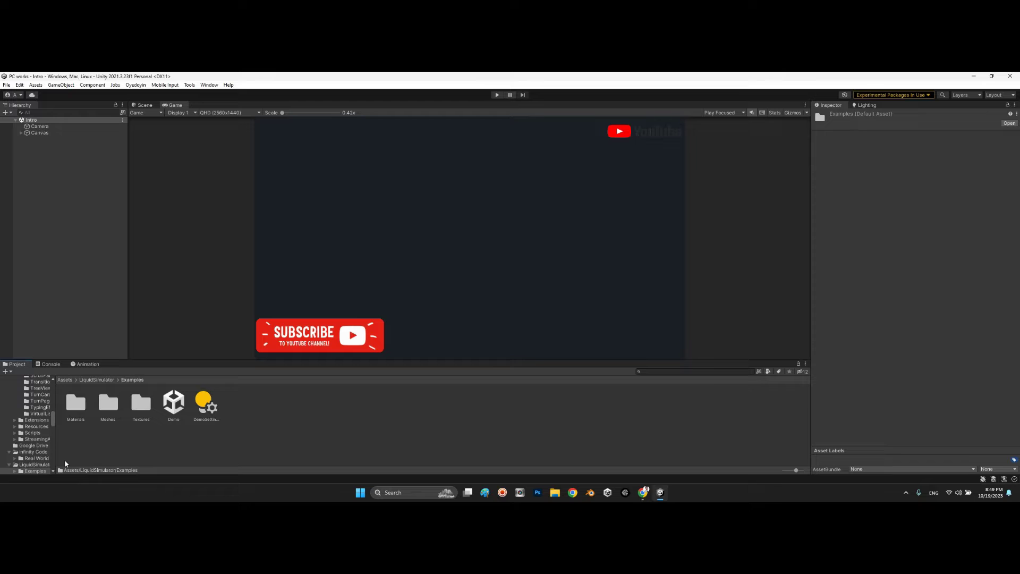
double_click(169, 414)
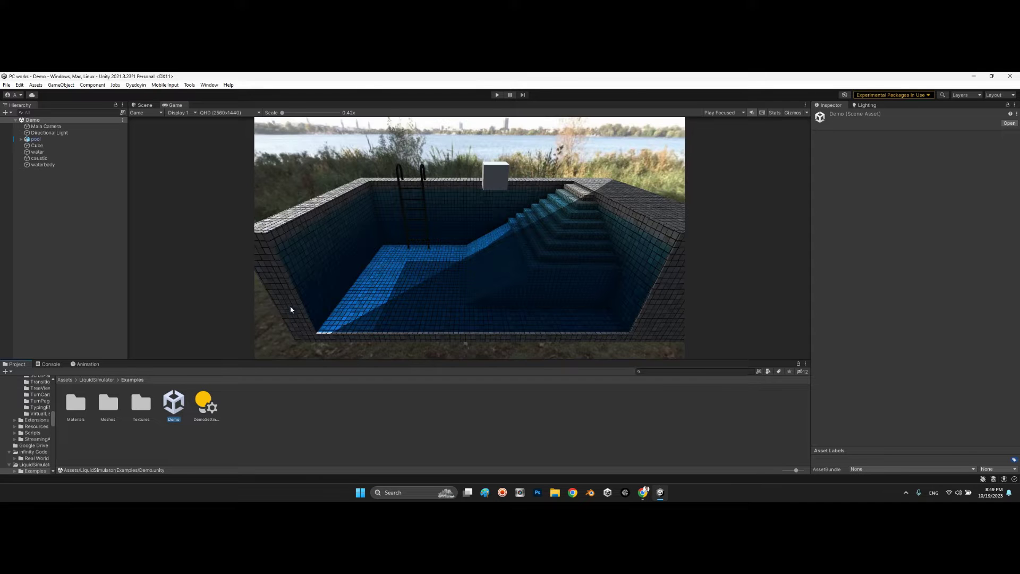
click(145, 105)
right_drag(533, 268, 294, 238)
Inspect the pool, its parts Box002 and Circle001, the Cube, then the water's Liquid Simulator settings
click(309, 197)
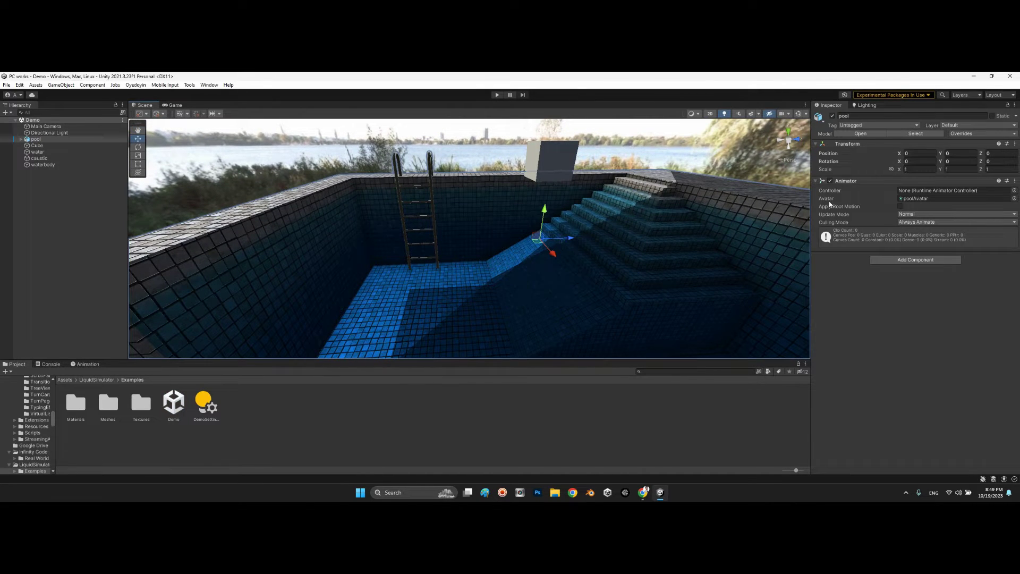
click(21, 139)
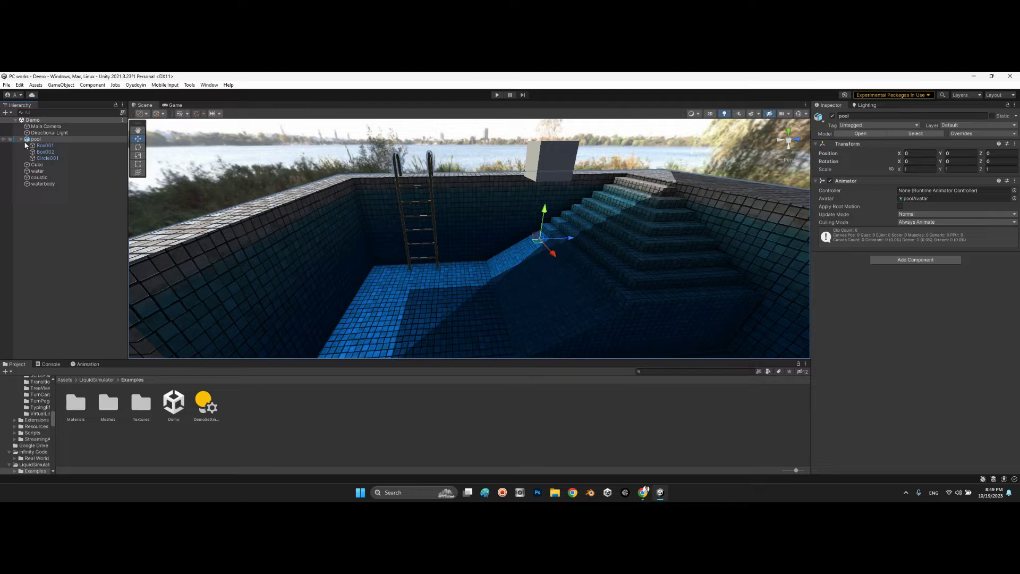
click(42, 152)
click(38, 159)
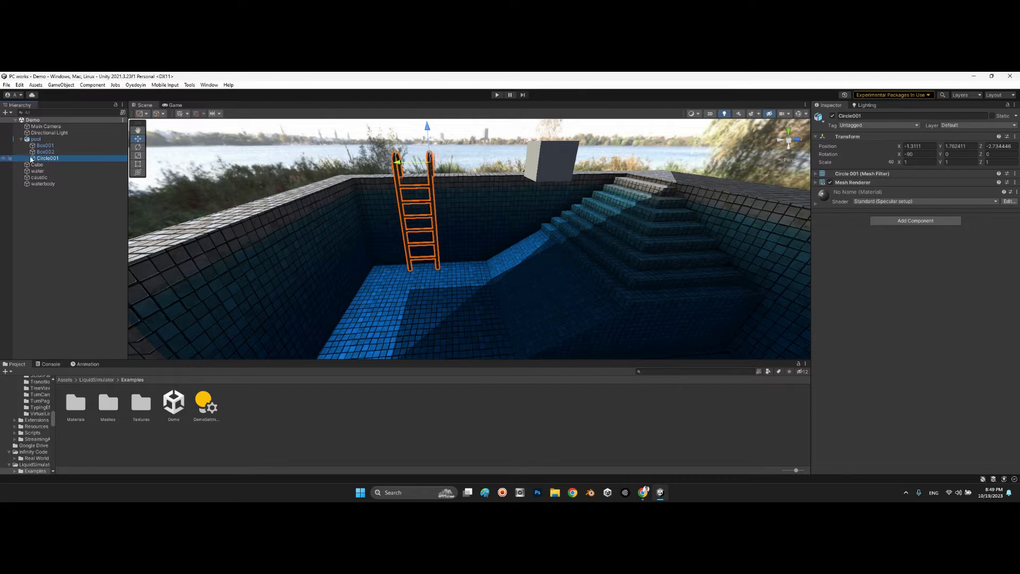
click(21, 138)
click(37, 145)
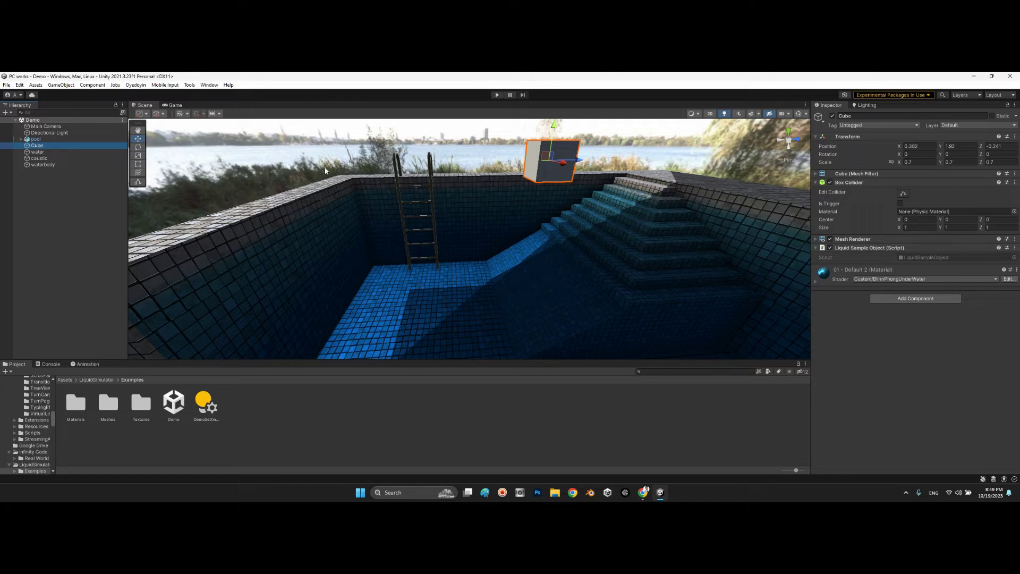
click(38, 153)
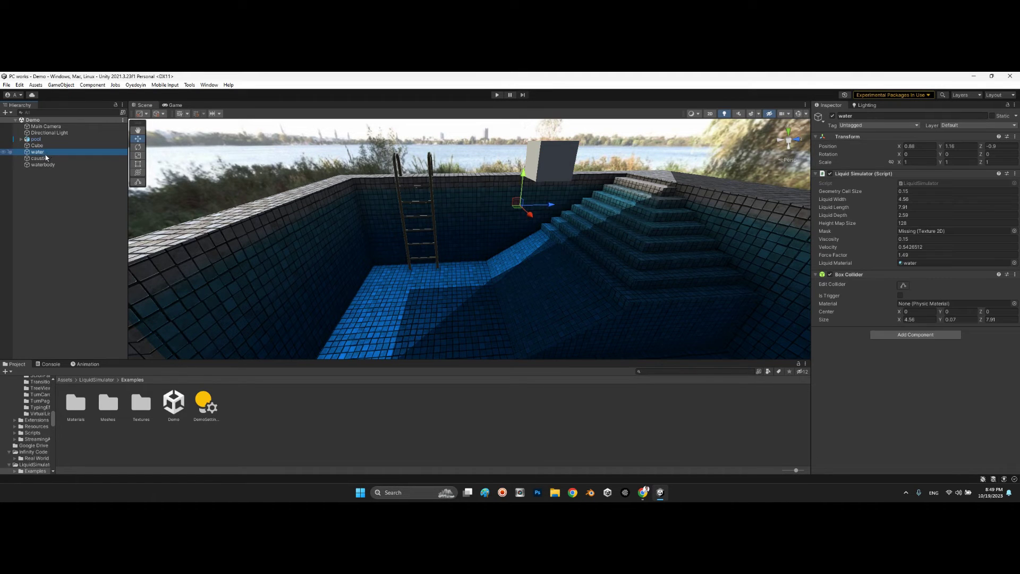
mouse_move(595, 237)
alt+mouse_down()
mouse_move(530, 266)
mouse_move(589, 206)
mouse_move(597, 242)
alt+mouse_up()
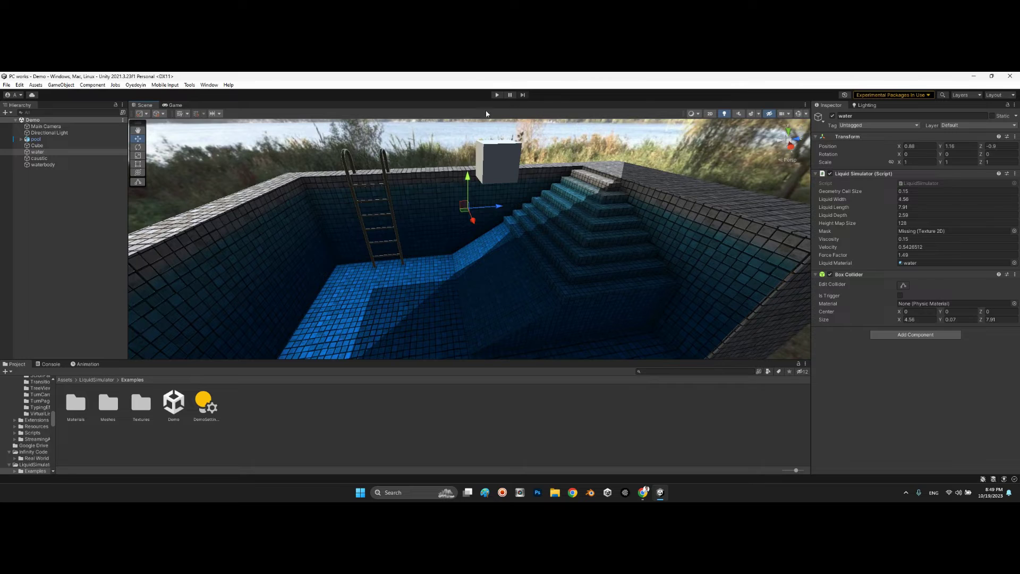
Start Play mode and return to the Scene view, briefly expanding the water's children
click(496, 96)
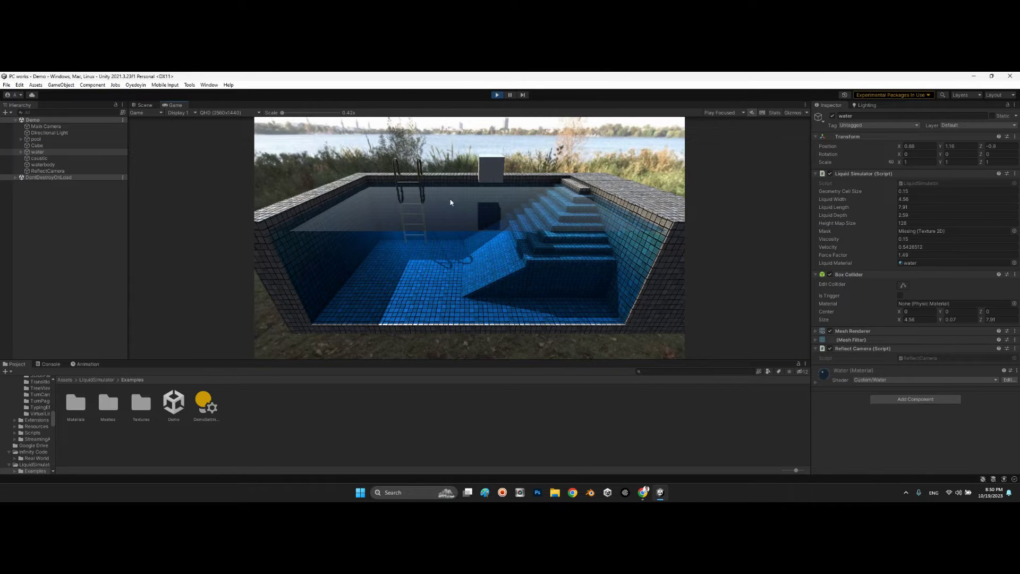
click(144, 105)
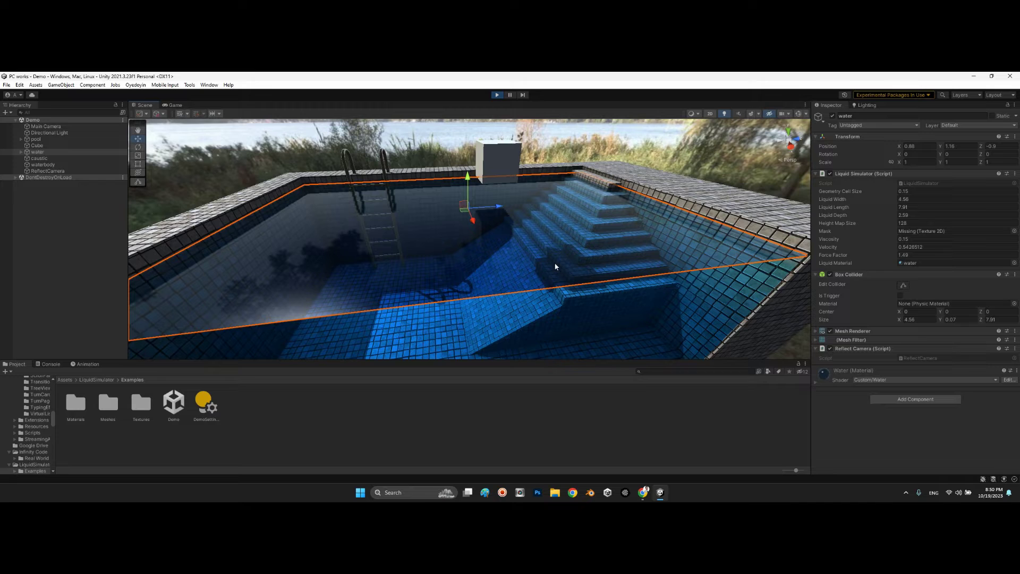
click(21, 153)
click(22, 153)
Dip the Cube into the water to make ripples, then lift it back to Y 1.905
right_drag(526, 207, 545, 192)
click(551, 188)
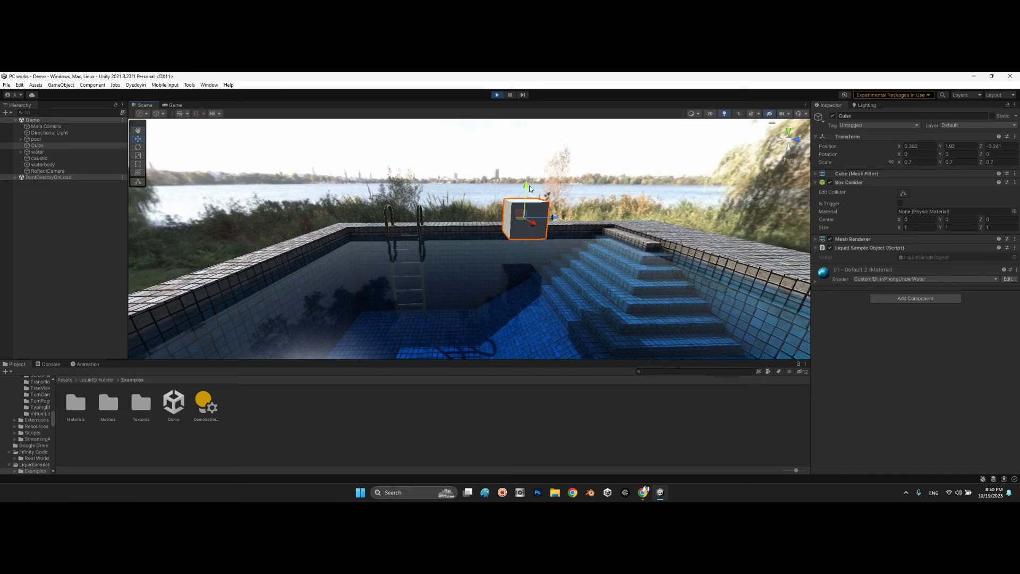
mouse_move(529, 186)
mouse_down()
mouse_move(532, 212)
mouse_move(533, 188)
mouse_up()
right_drag(533, 189, 564, 242)
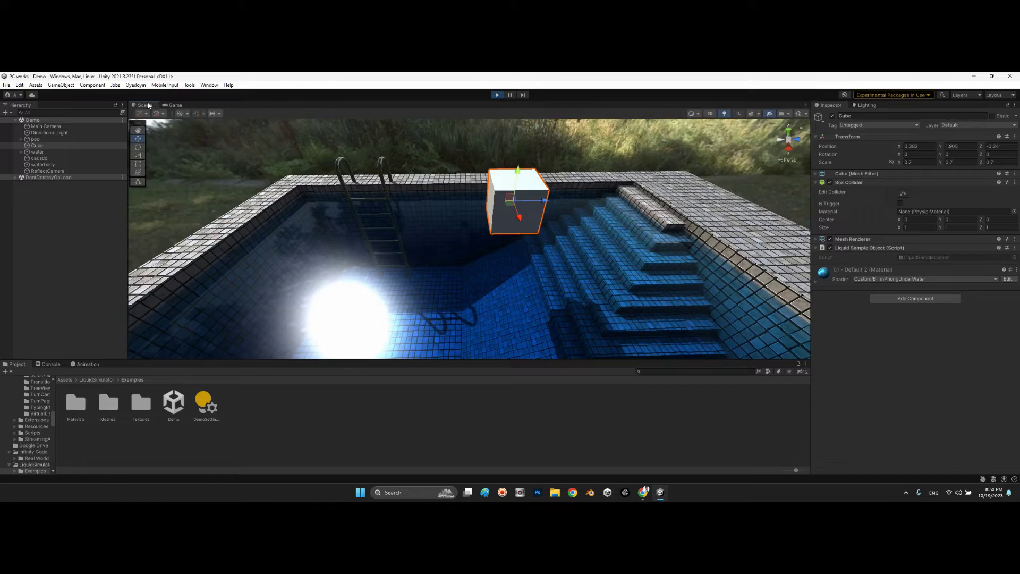
Maximize the Scene view and push the cube around the pool, beside the ladder and down into the water
double_click(144, 104)
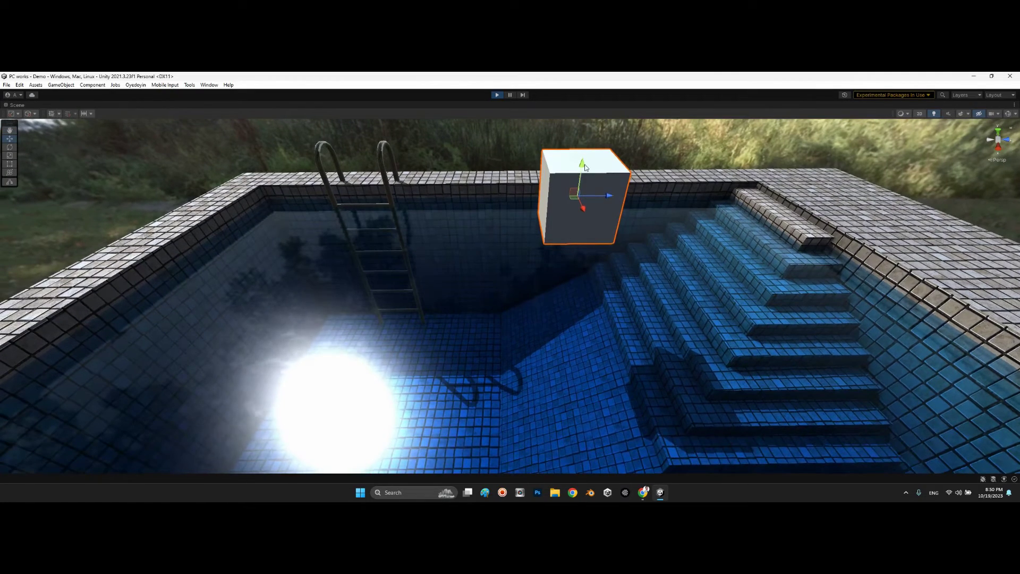
drag(585, 167, 420, 266)
alt+drag(595, 277, 523, 179)
scroll(504, 231, up, 6)
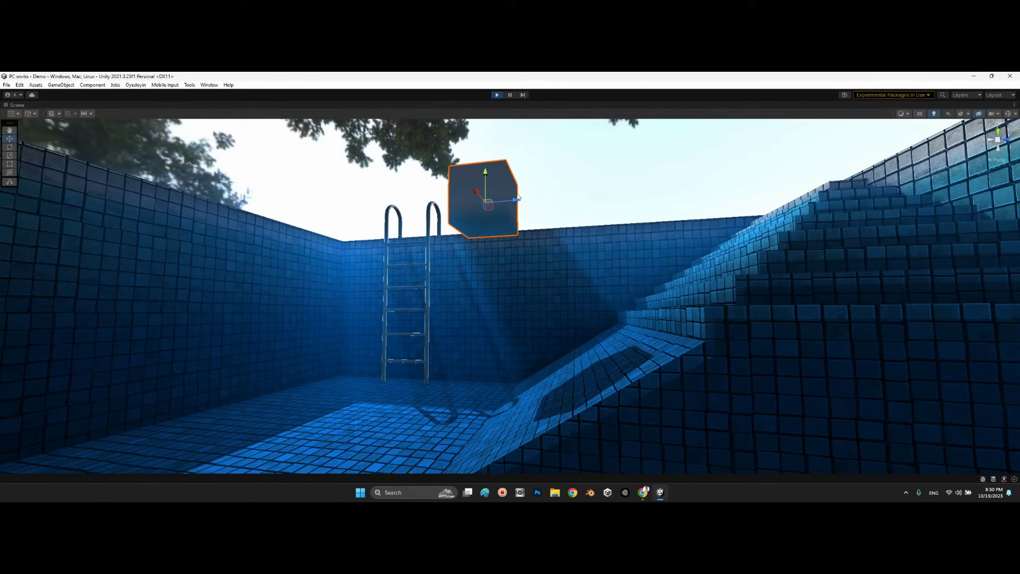
drag(519, 204, 630, 213)
scroll(630, 213, down, 10)
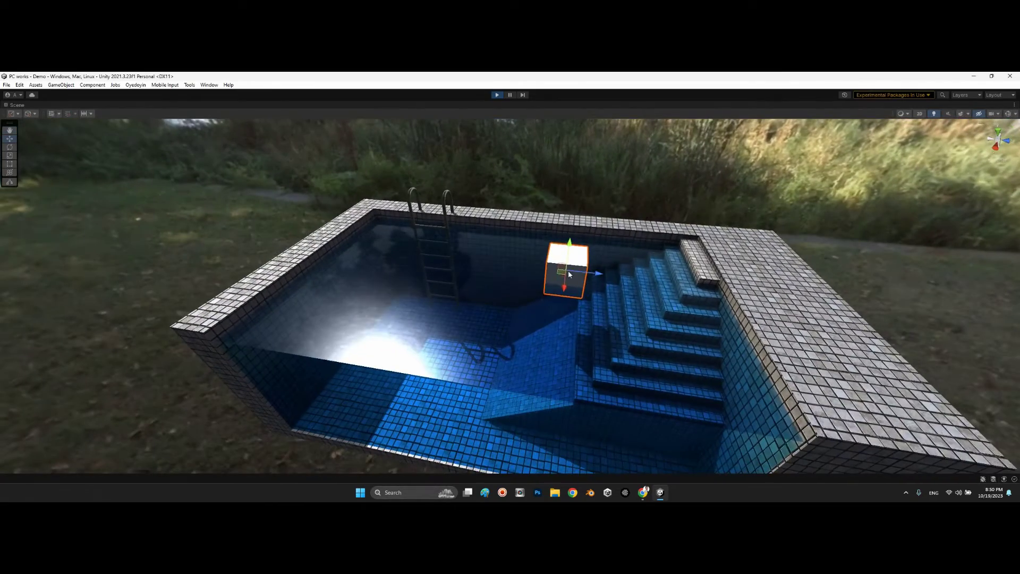
drag(569, 274, 535, 292)
Stop Play mode, select the water, and toggle its Edit Collider on and off
click(497, 95)
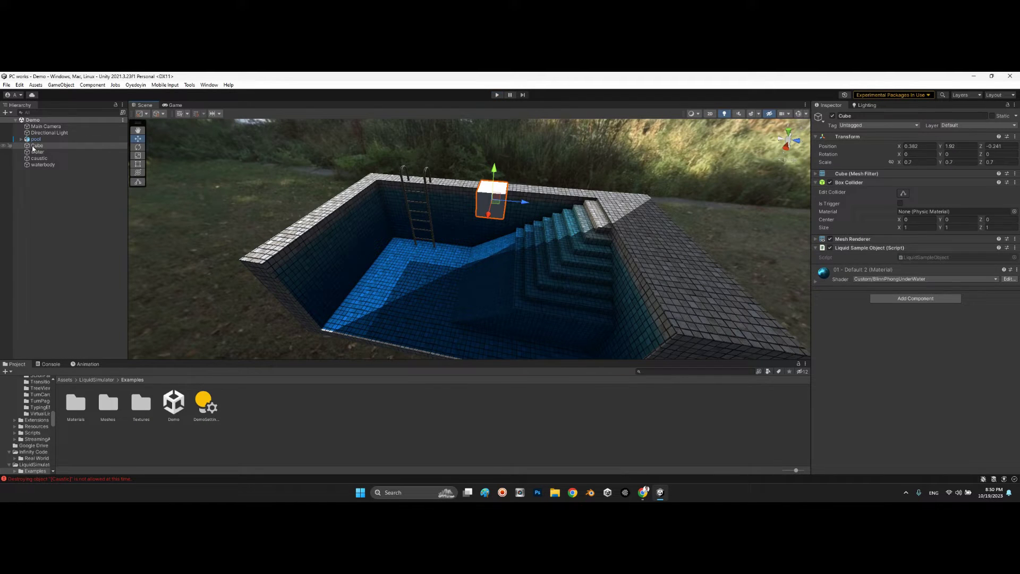
click(38, 152)
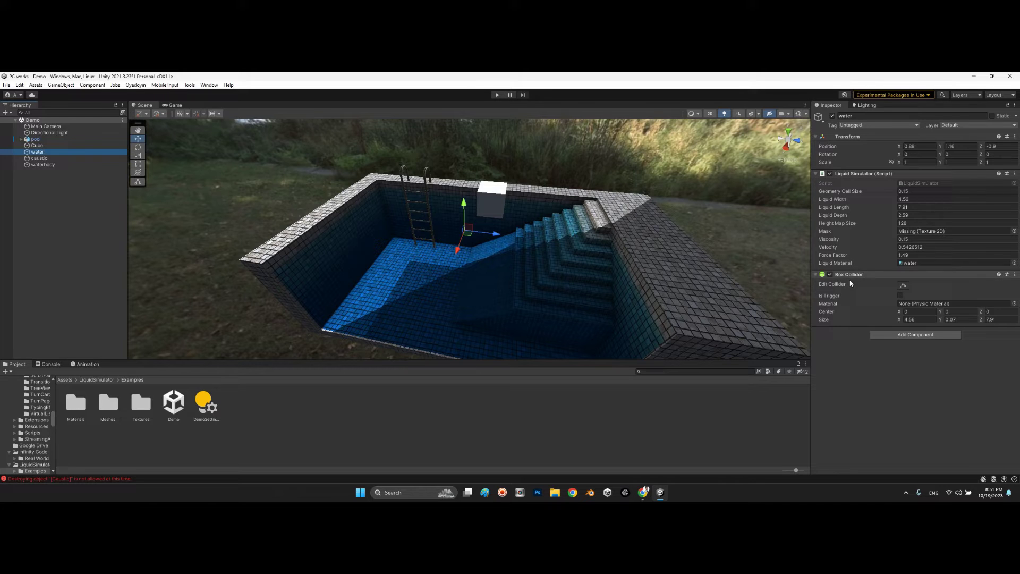
click(903, 286)
alt+drag(445, 231, 495, 290)
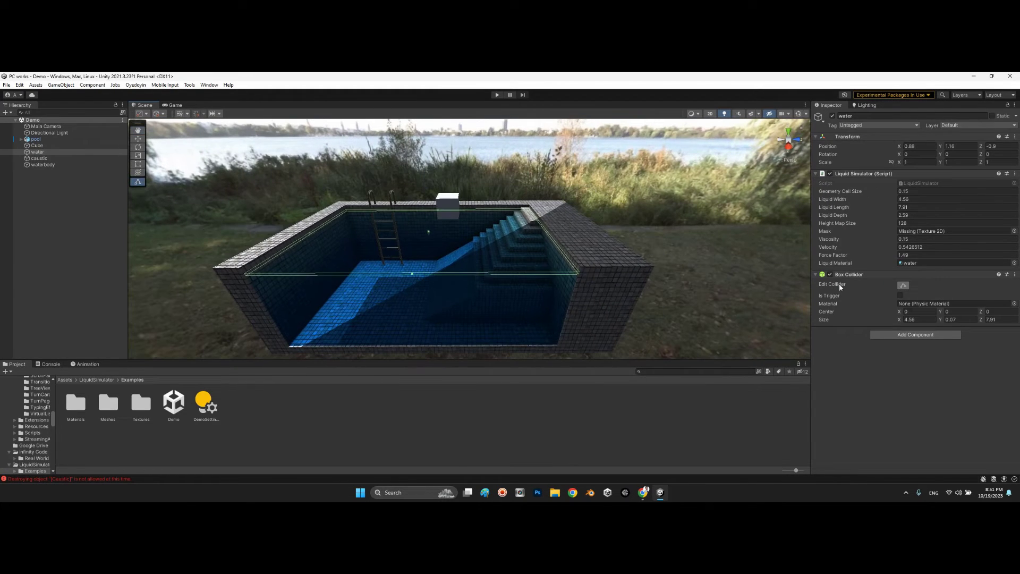
click(903, 286)
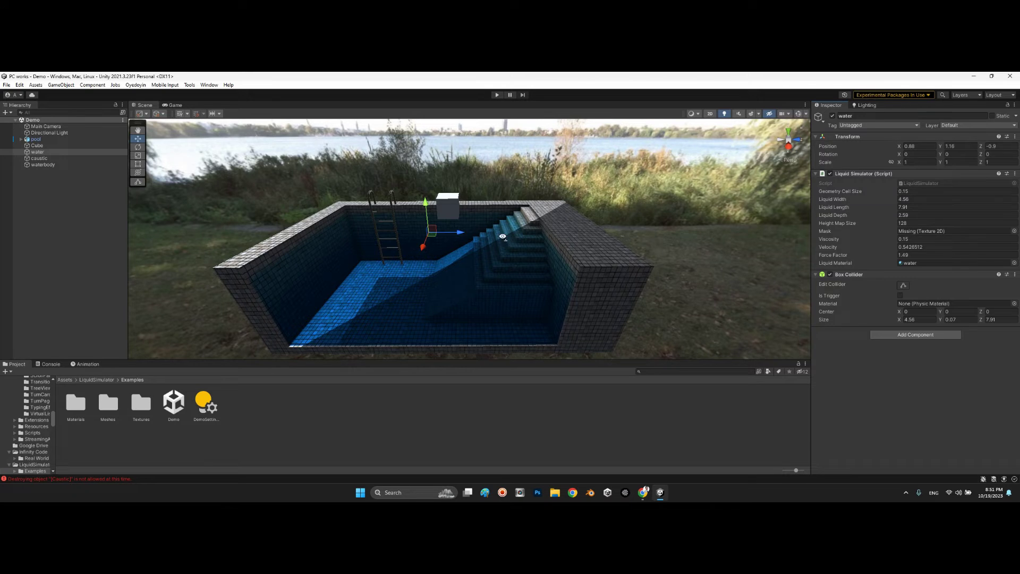
Enable Gizmos to reveal the water's 4.56 × 0.07 × 7.98 collider outline over the pool
alt+drag(502, 236, 542, 282)
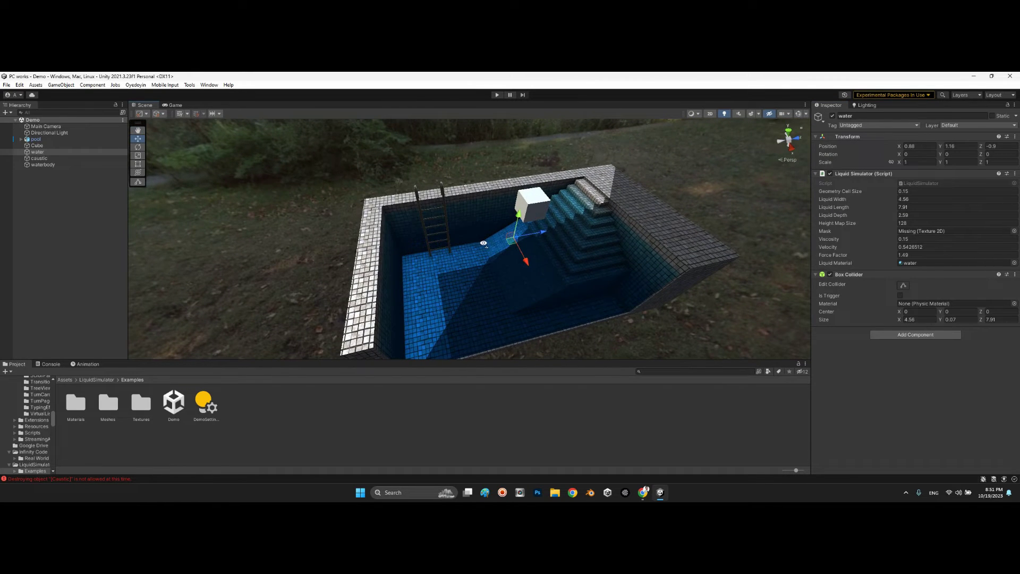
alt+drag(484, 243, 524, 250)
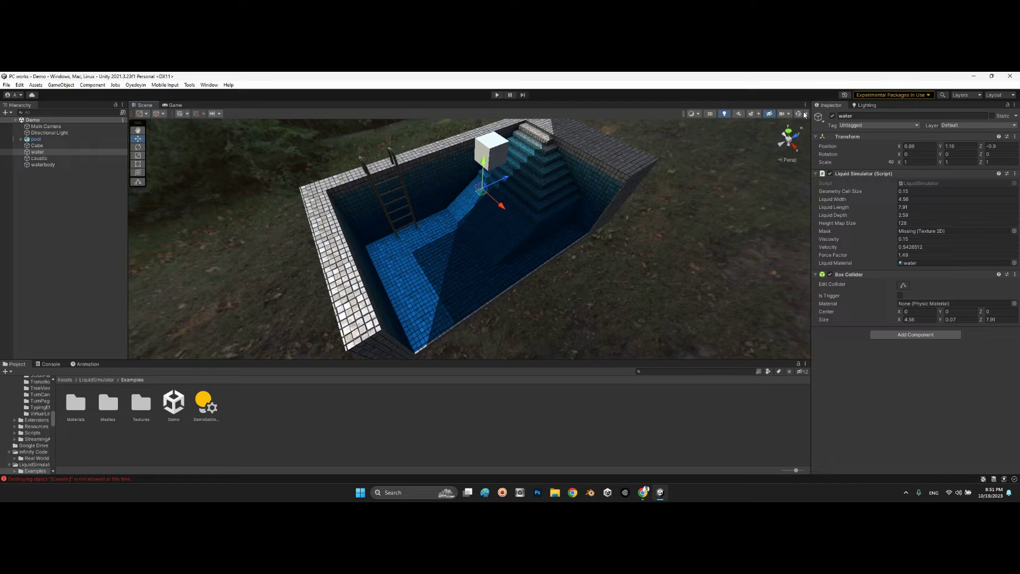
click(799, 114)
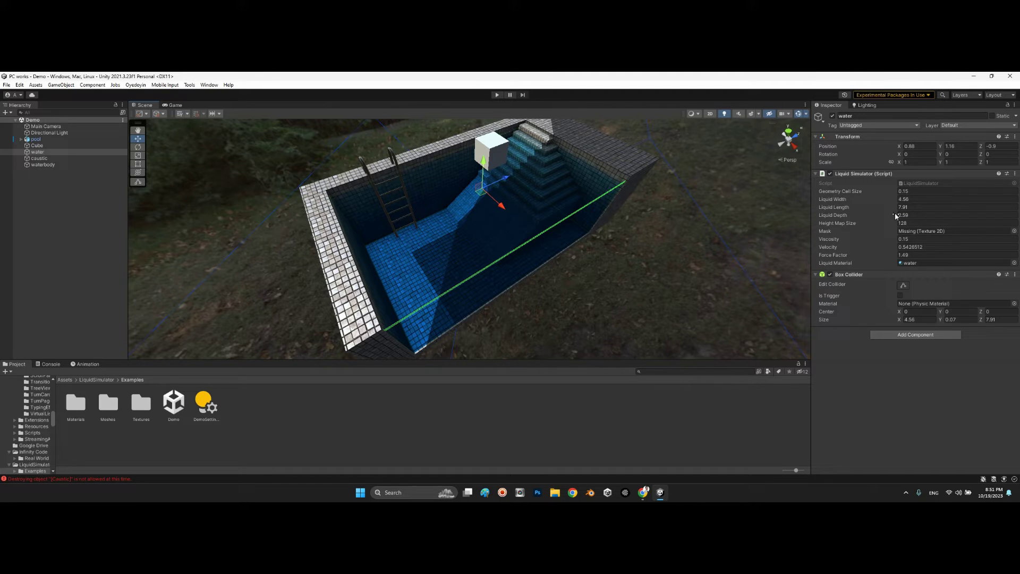
Widen the water's Liquid Width to 8.8, then 13.1, and start Play mode
click(905, 199)
text(8.8)
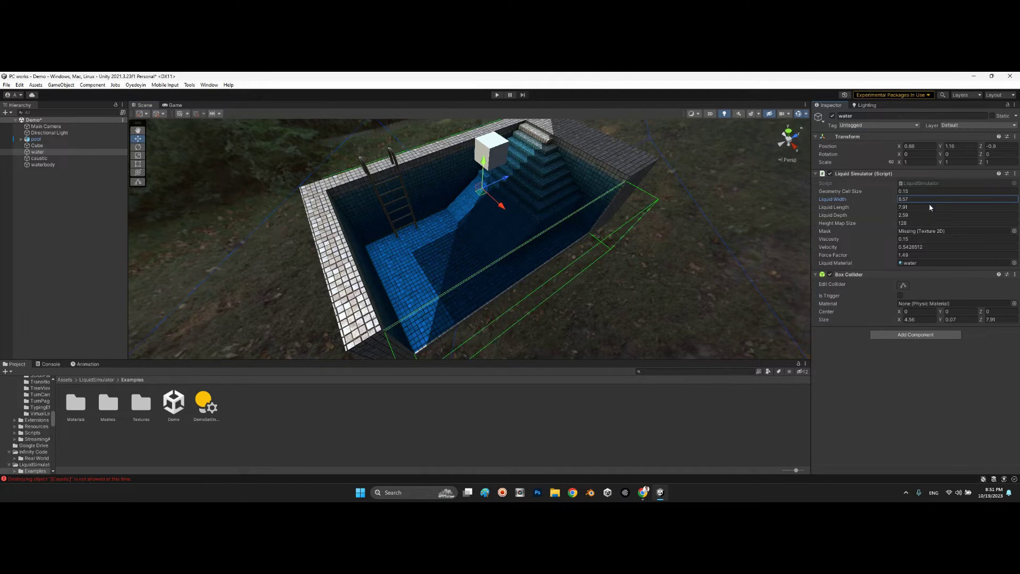
key(BackSpace)
key(BackSpace)
key(BackSpace)
text(13.1)
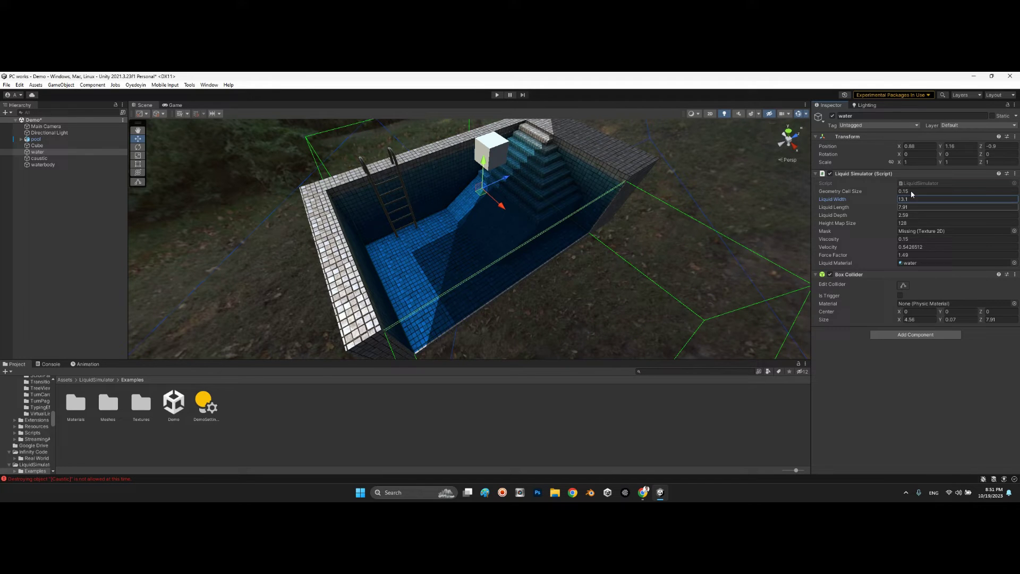
click(497, 95)
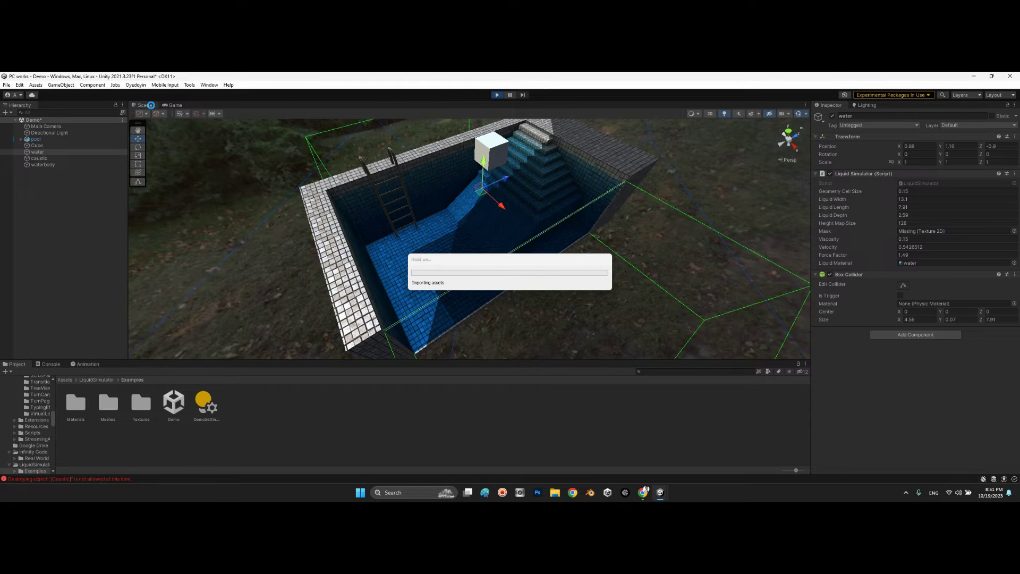
Frame the Cube and push it along X through the widened water onto the lawn, to X 4.27
click(149, 105)
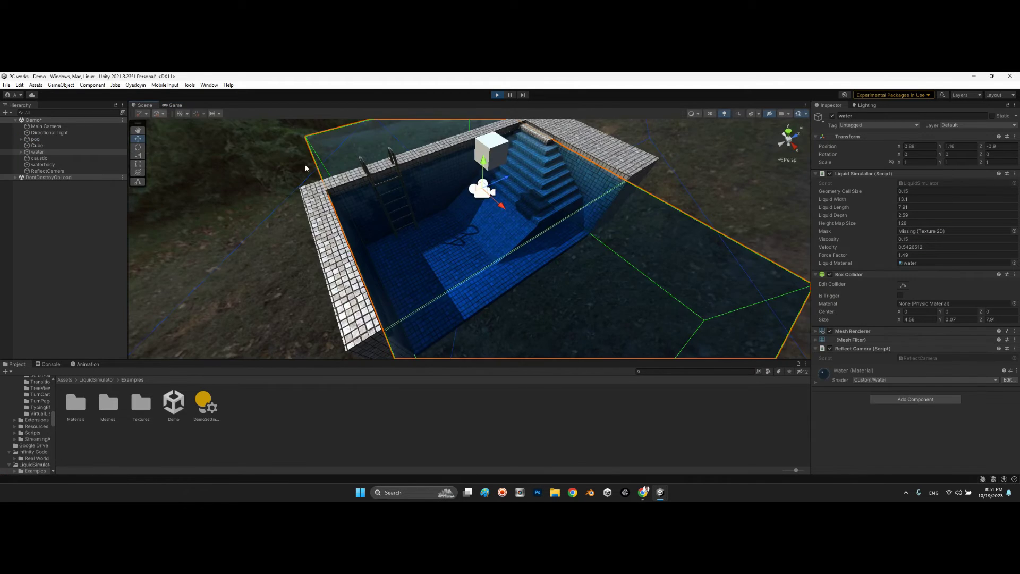
right_drag(308, 166, 539, 194)
click(538, 194)
key(f)
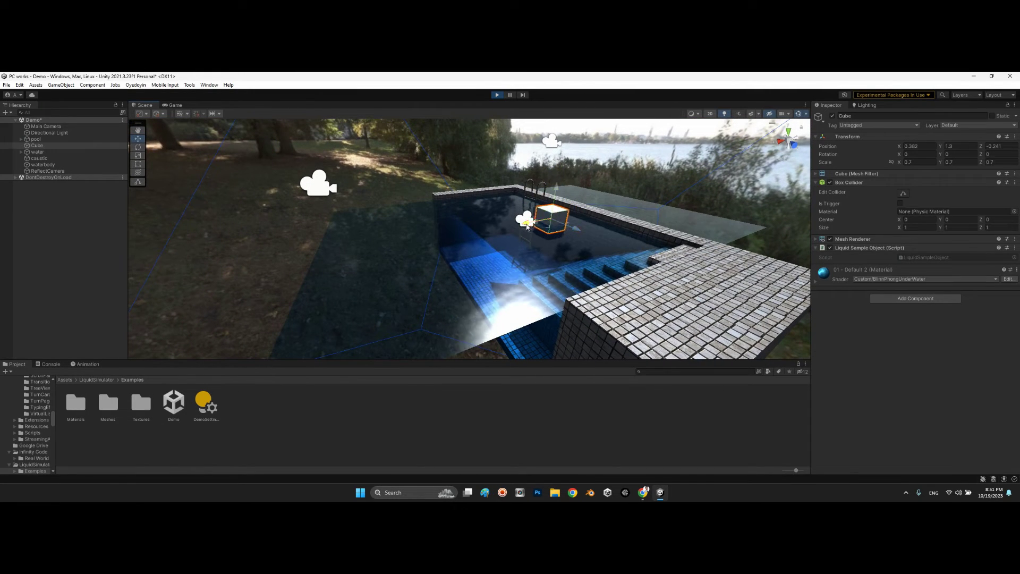
drag(529, 222, 420, 243)
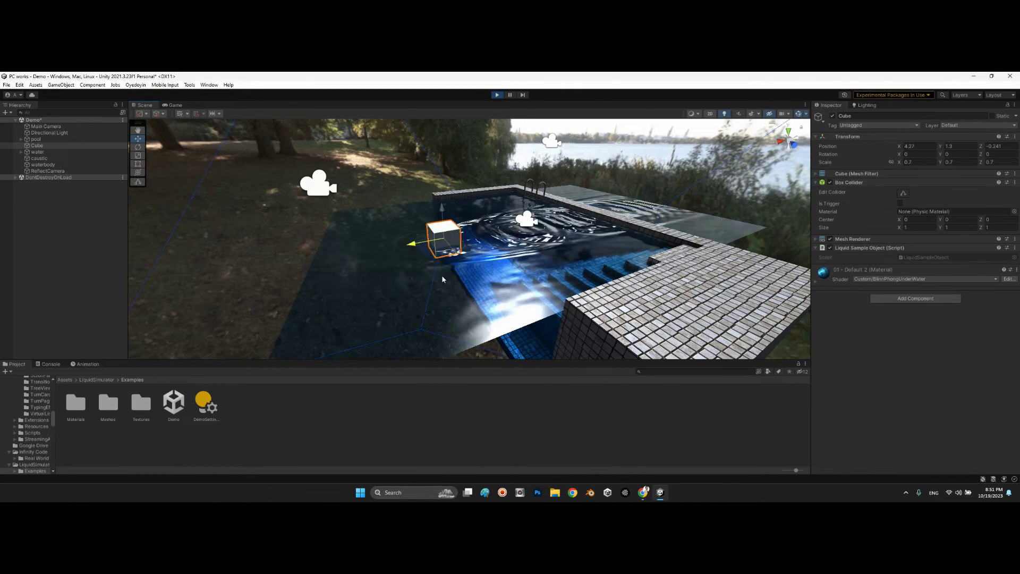
Stop Play mode and undo the water's Liquid Width change back to 4.56
click(497, 95)
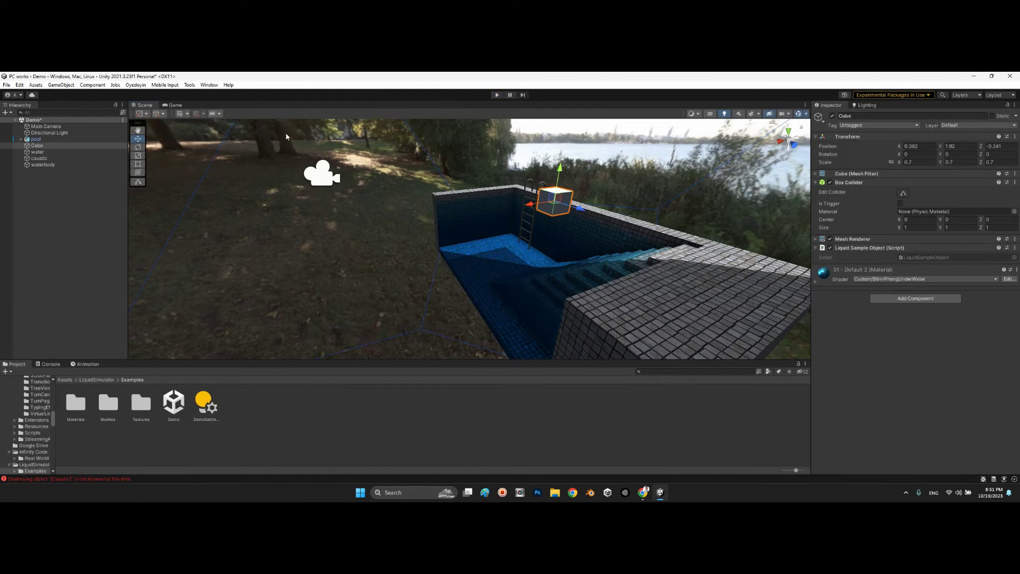
click(84, 152)
key(ctrl+z)
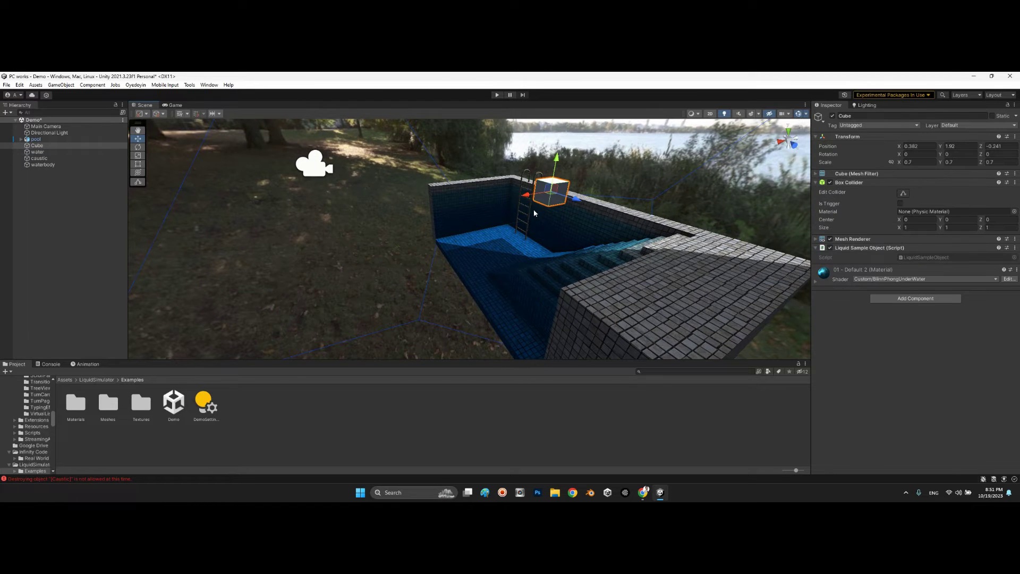
click(58, 152)
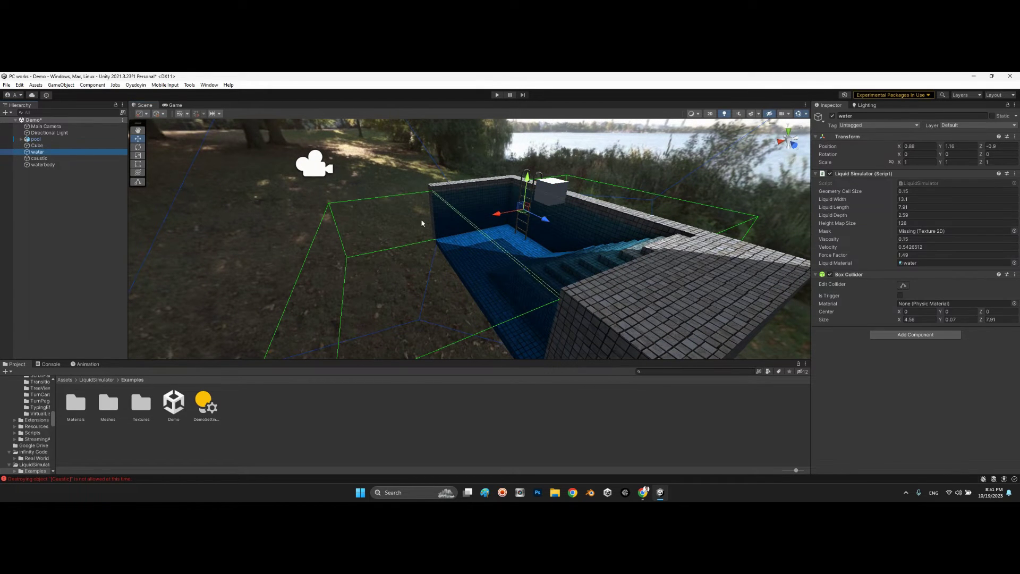
key(ctrl+z)
click(40, 152)
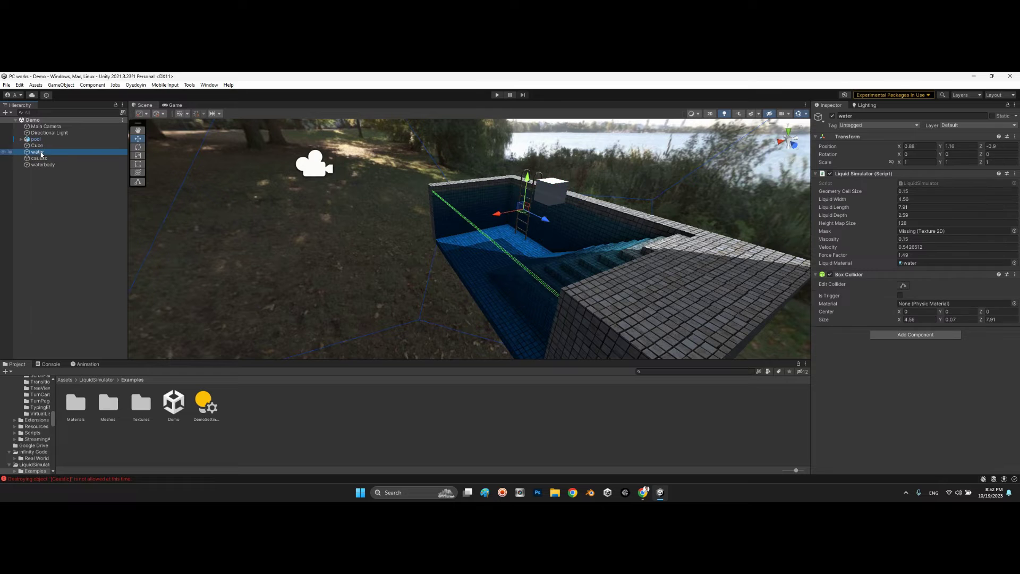
double_click(79, 155)
alt+drag(425, 244, 670, 247)
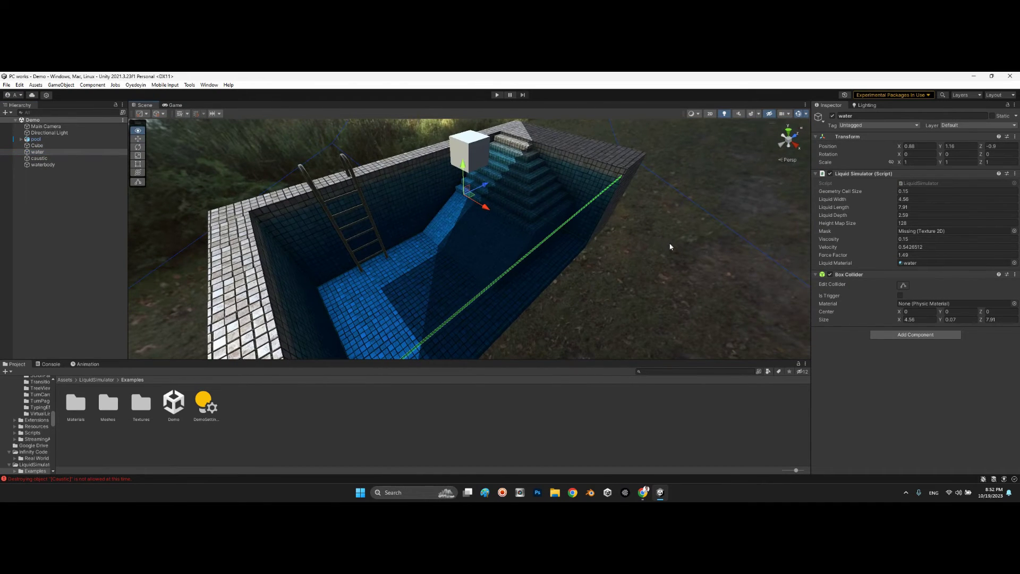
Try a Liquid Depth of 0.46, then undo it back to 2.59
click(897, 218)
drag(896, 218, 869, 215)
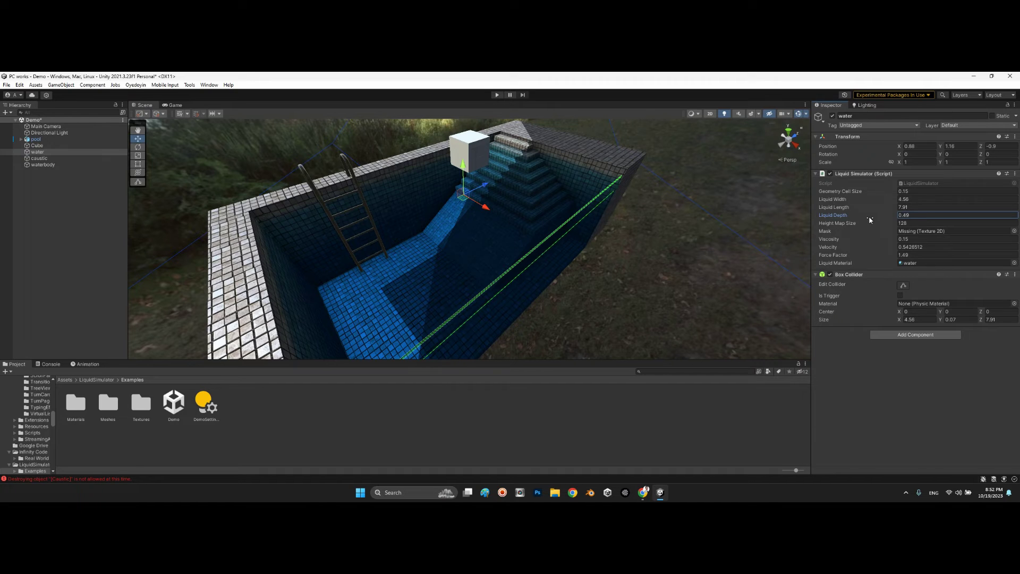
key(ctrl+z)
click(897, 208)
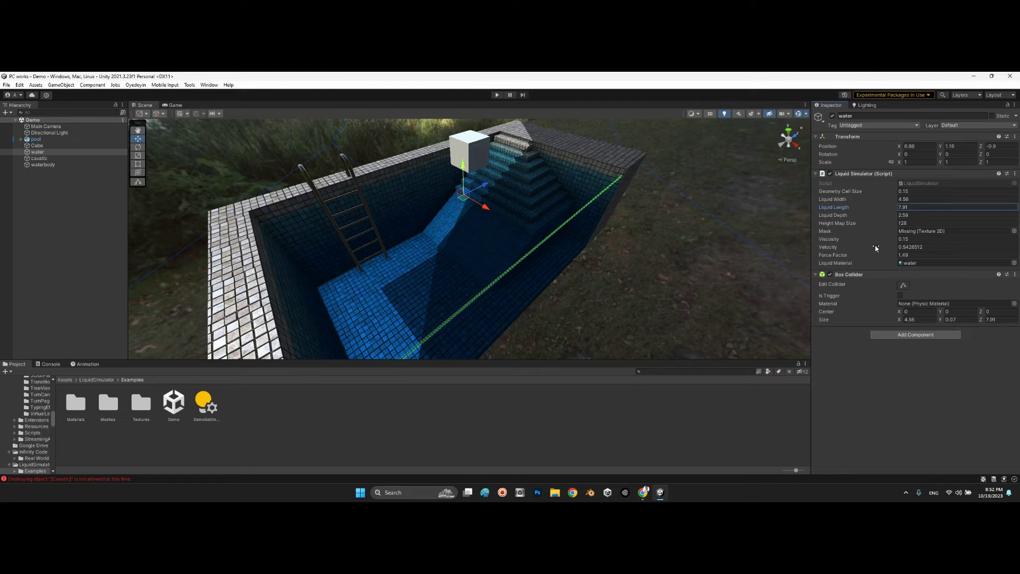
Change the water's Velocity to 0.1426512
click(904, 247)
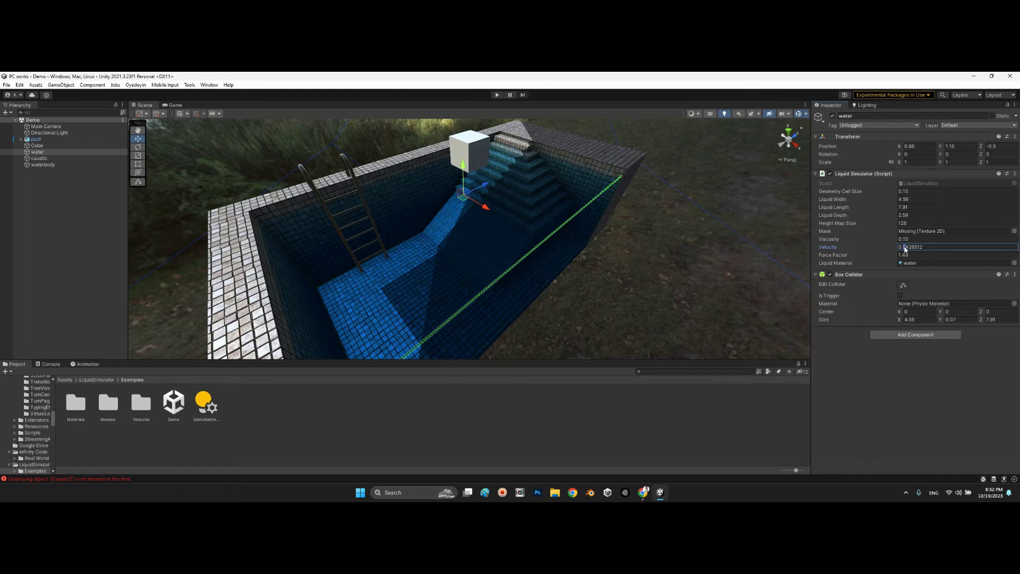
key(BackSpace)
text(1)
In Play mode, drag the Cube through the water toward the ladder
click(496, 95)
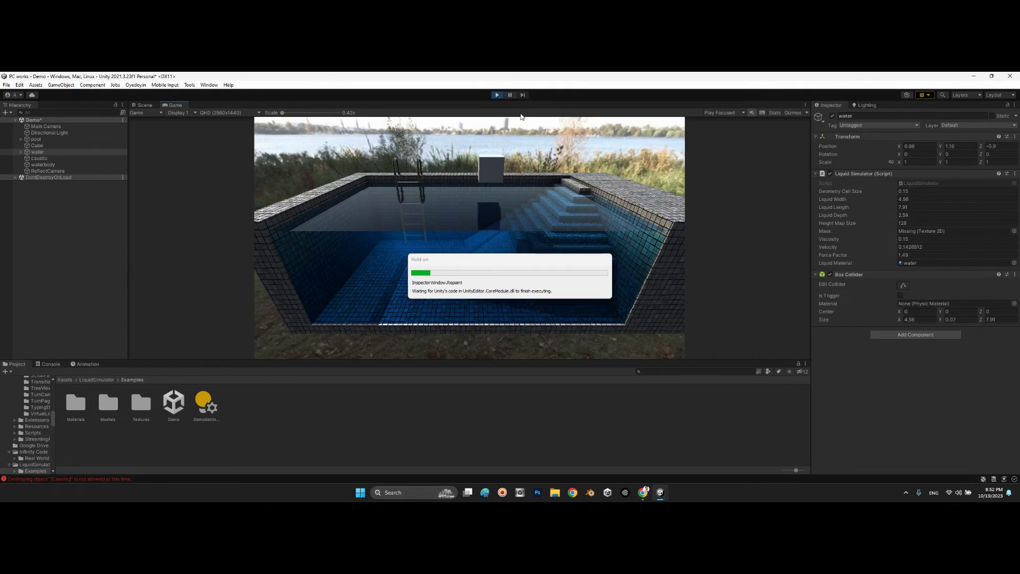
click(145, 105)
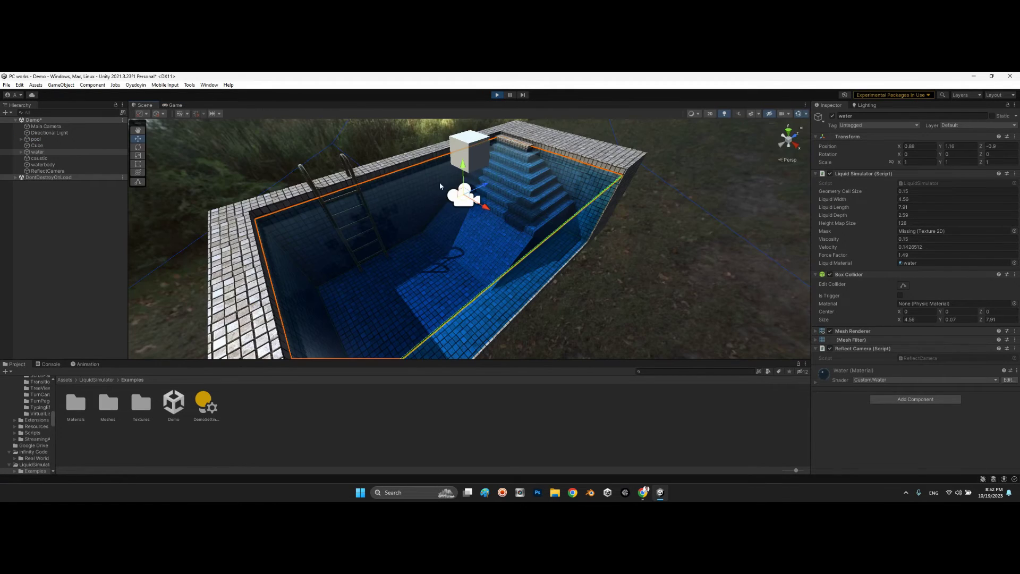
click(473, 155)
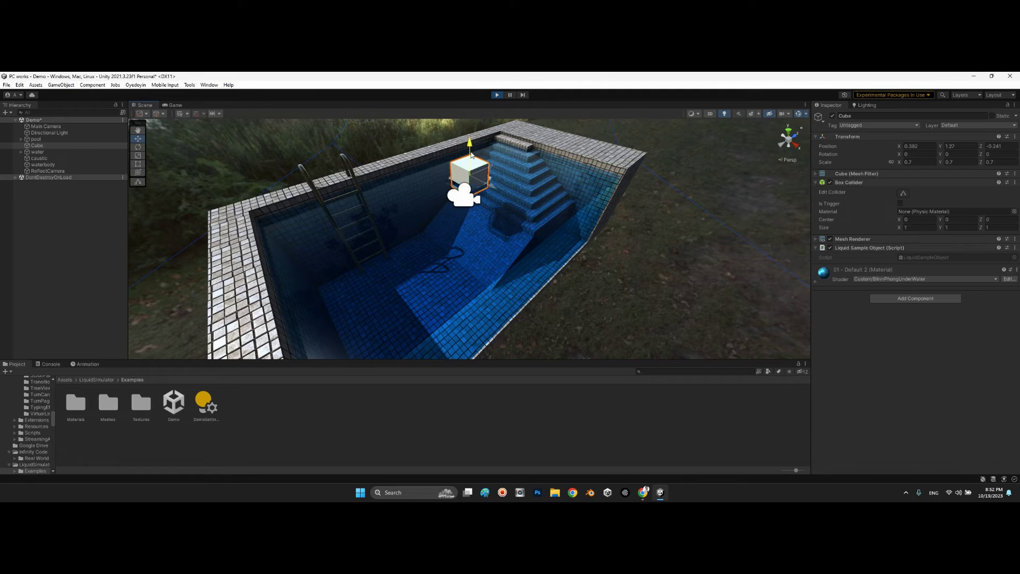
drag(472, 154, 477, 175)
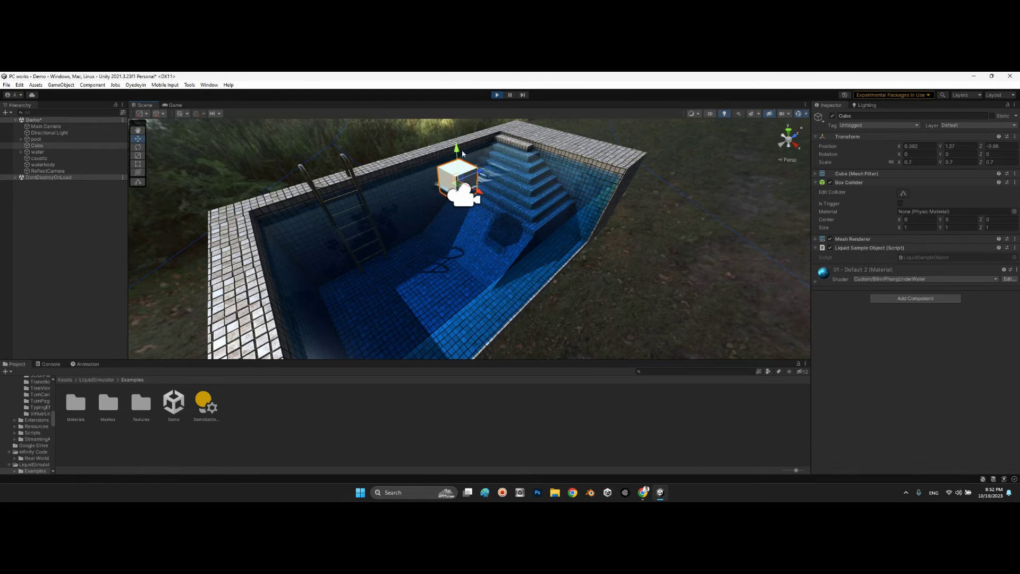
Exit Play mode and set the water's Velocity to 0.9426512
click(497, 96)
click(594, 195)
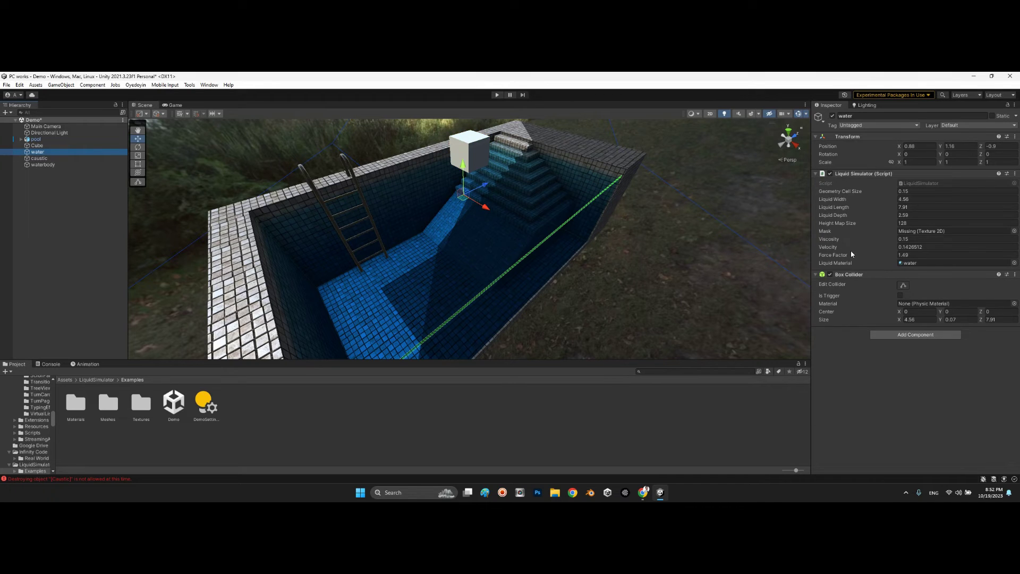
click(907, 247)
Test in Play mode by lowering the Cube down into the water, then stop playing
click(497, 95)
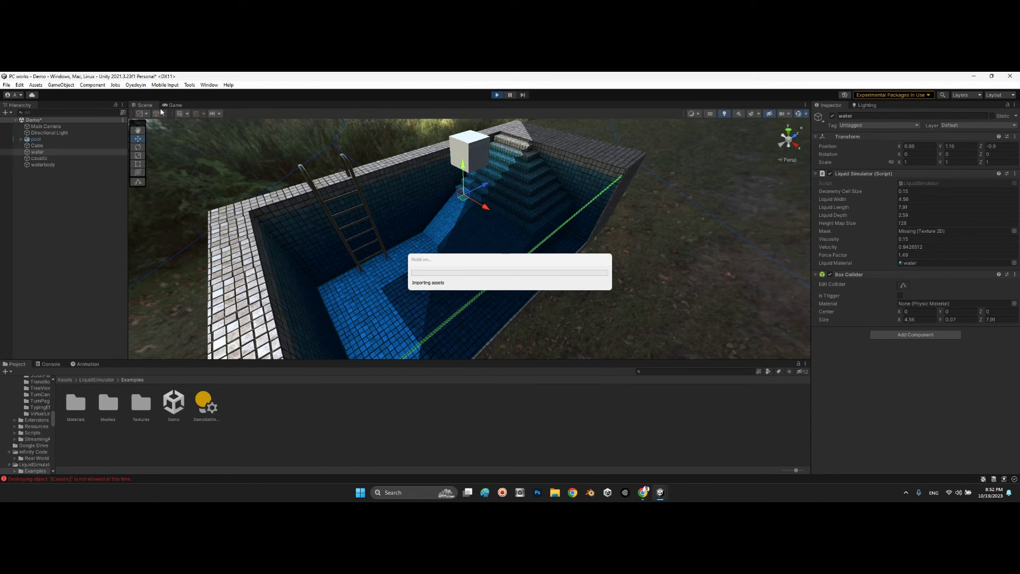
click(469, 157)
drag(472, 127, 468, 173)
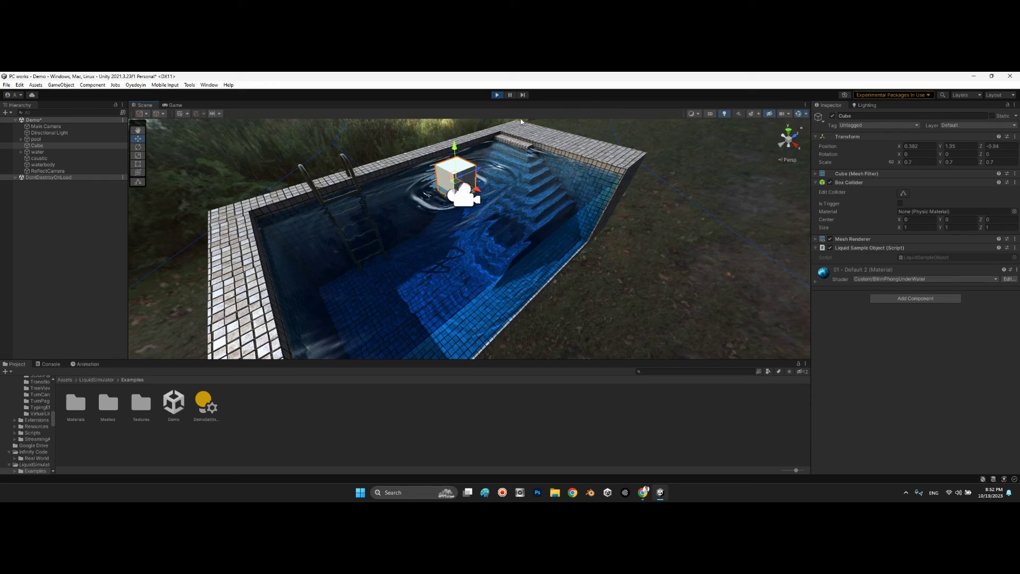
key(ctrl+p)
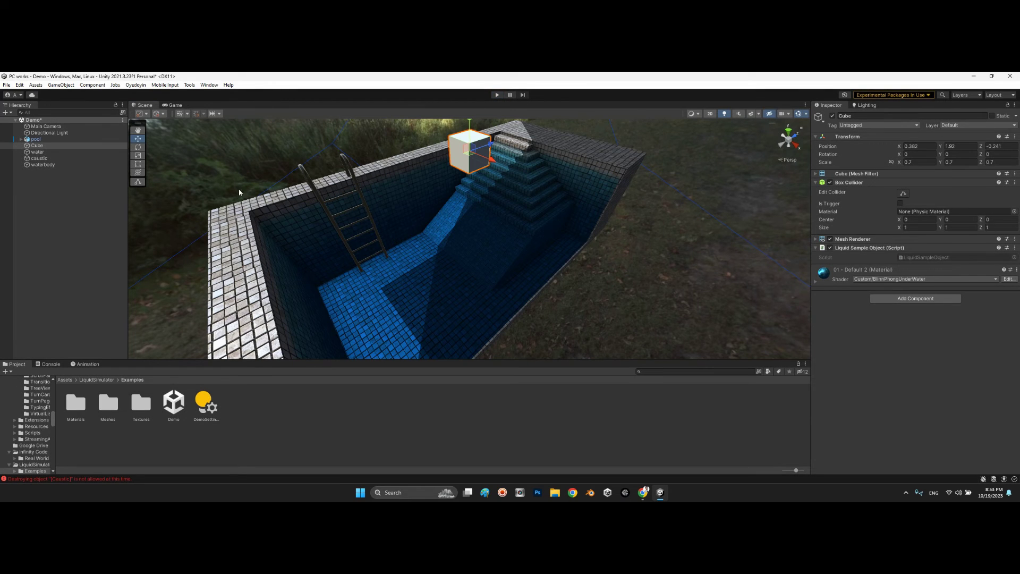
Show the water's CustomWater material: Specular 1.4, Gloss 0.96, Refract 0.04, Fresnel 3
click(38, 152)
click(905, 263)
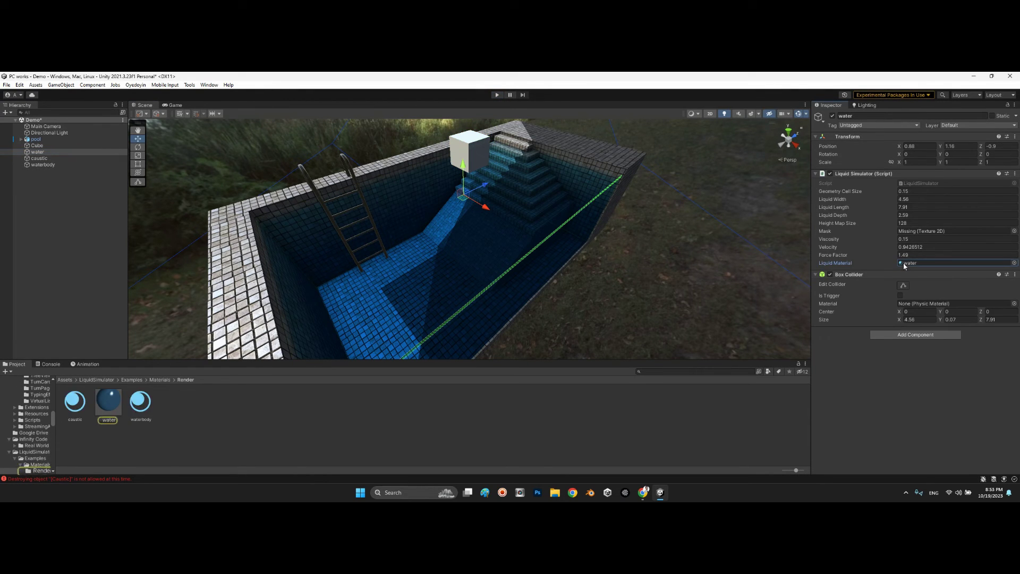
click(113, 403)
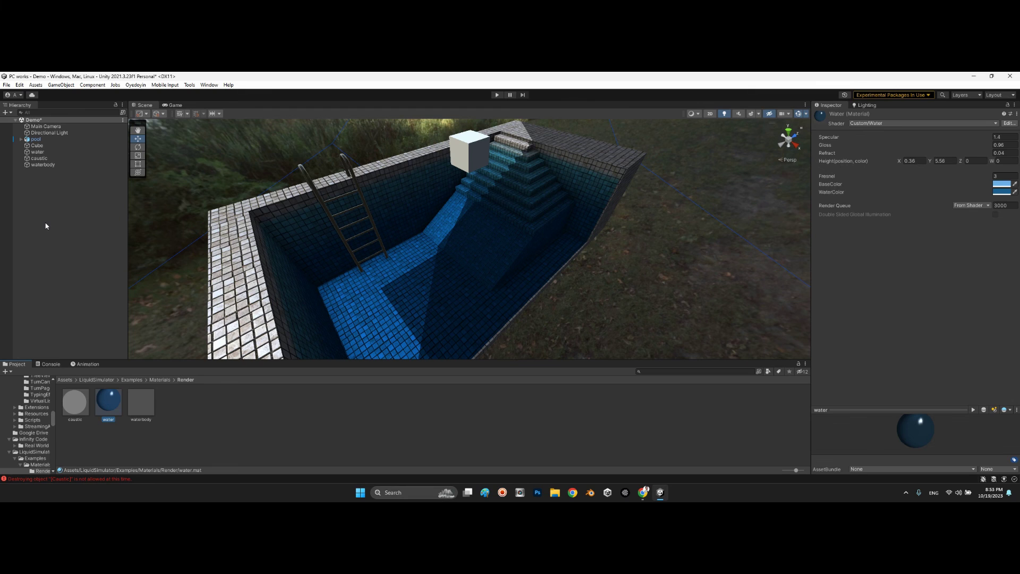
Deselect the water material by clicking empty space in the Hierarchy
click(61, 223)
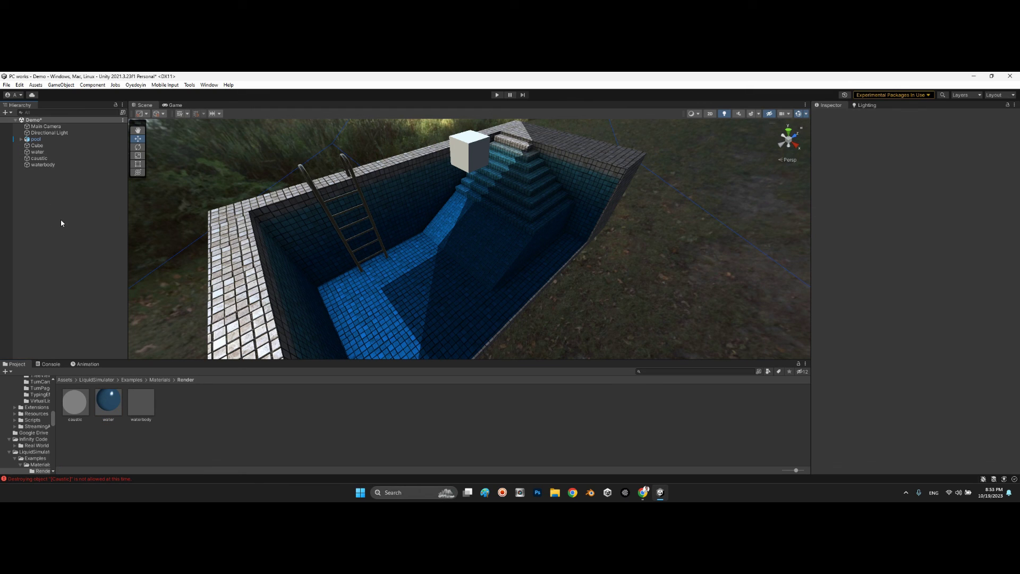